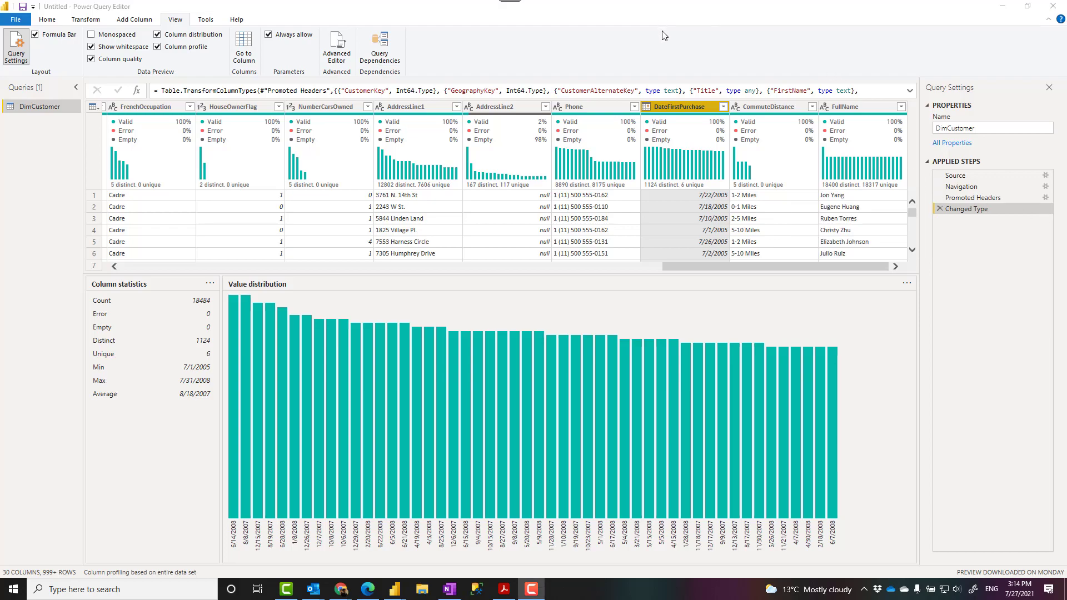
- Bring Power Query Editor forward with DimCustomer as a plain grid, without quality, distribution or profile views
click(654, 44)
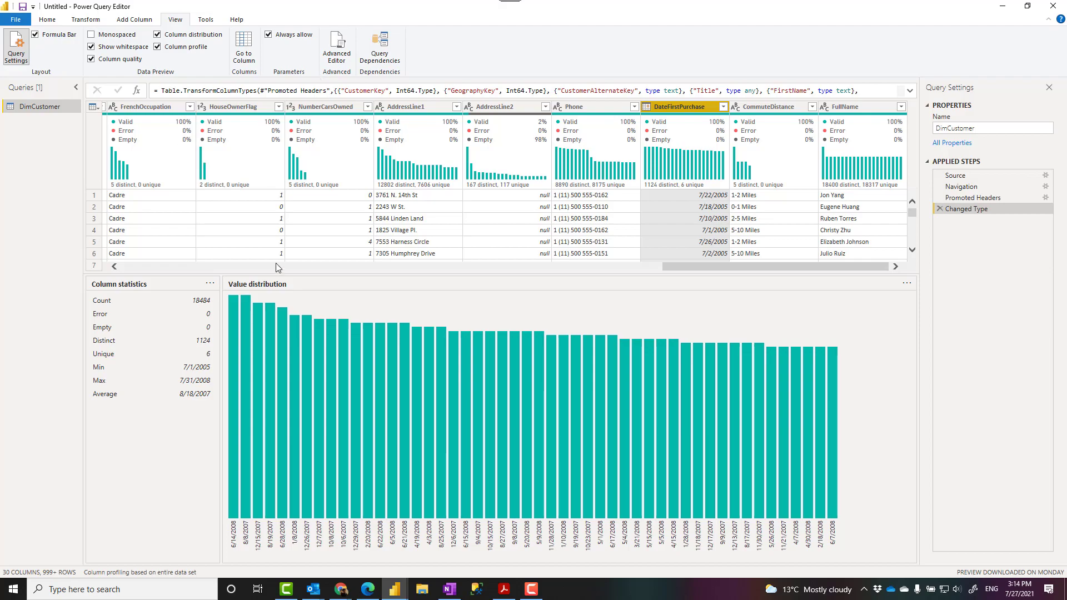
drag(682, 267, 343, 267)
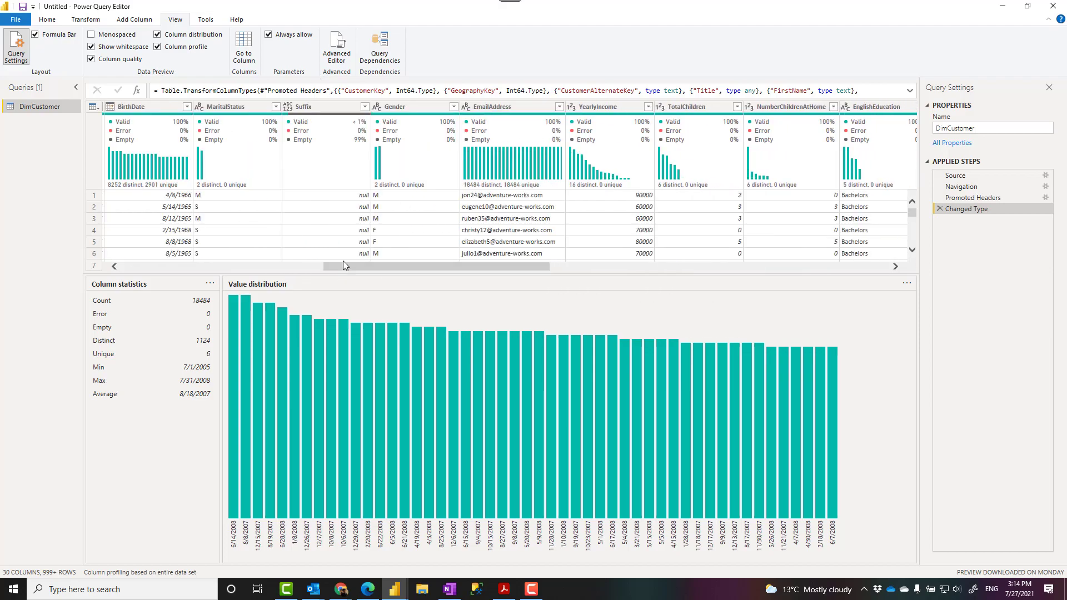
mouse_move(129, 161)
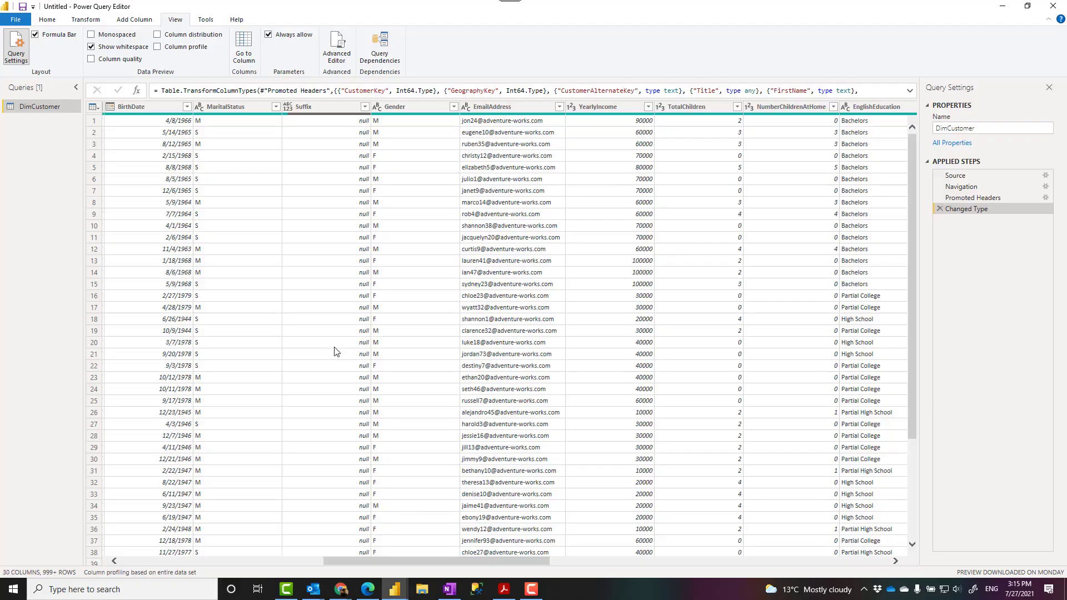
- Scroll the DimCustomer grid fully left to show the CustomerKey and GeographyKey columns
drag(335, 555, 125, 558)
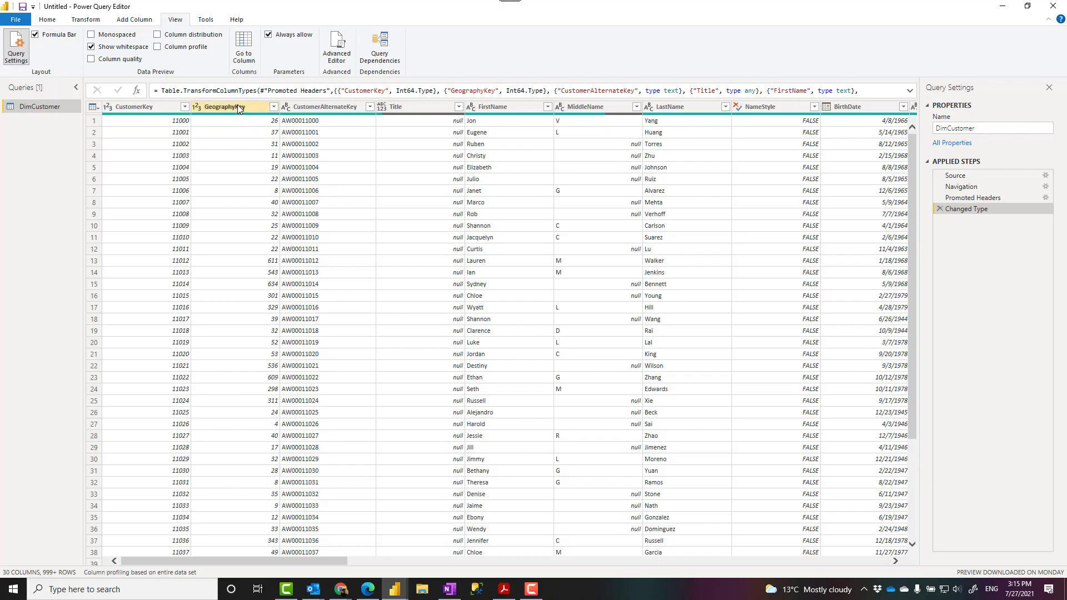
scroll(242, 345, down, 3)
scroll(245, 337, up, 3)
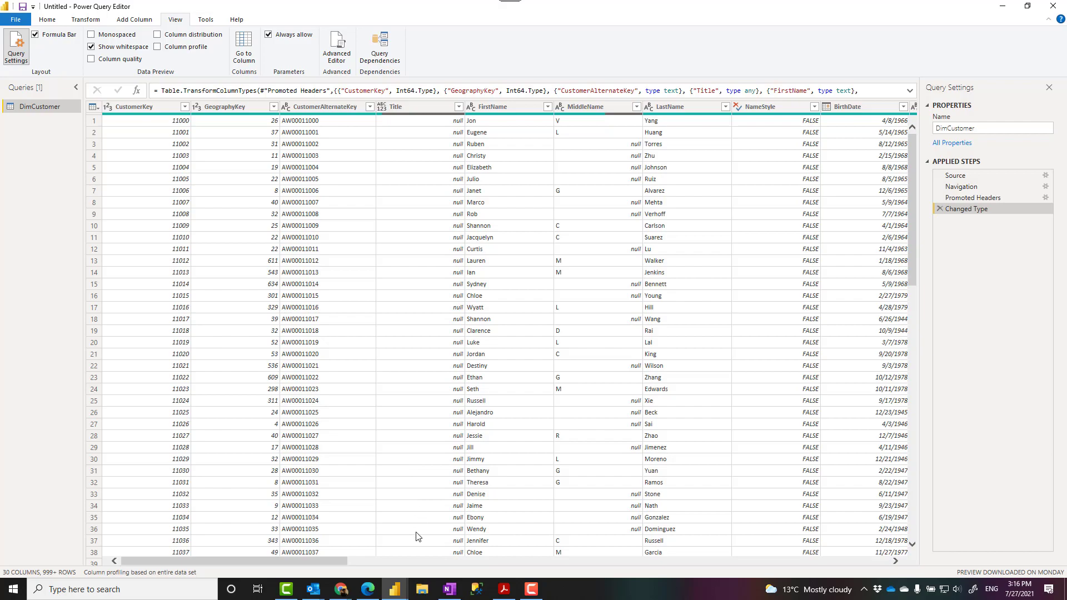
mouse_move(396, 590)
click(328, 536)
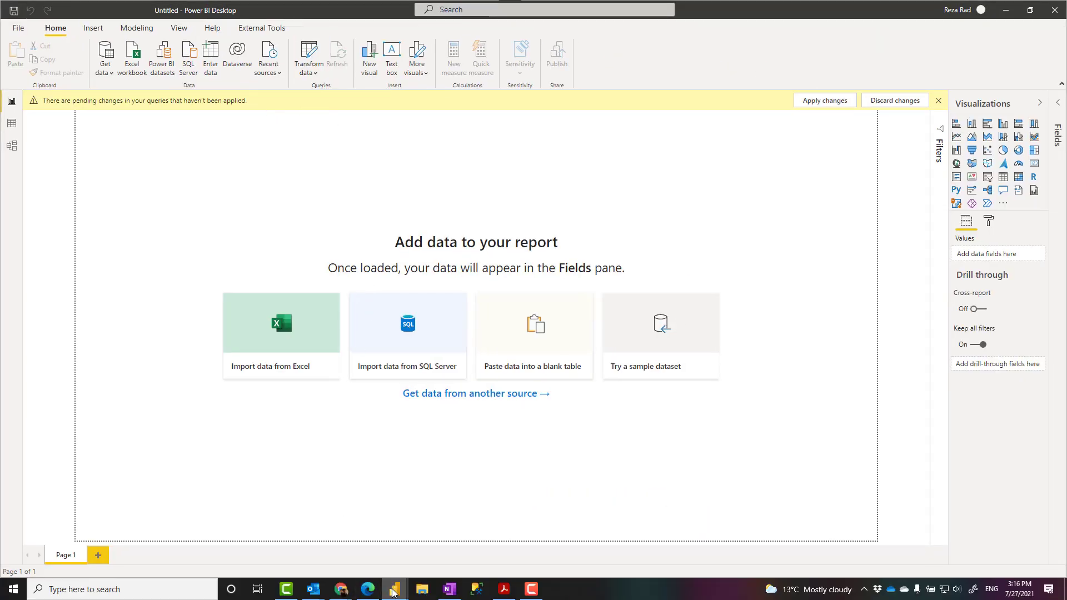
mouse_move(395, 589)
click(439, 548)
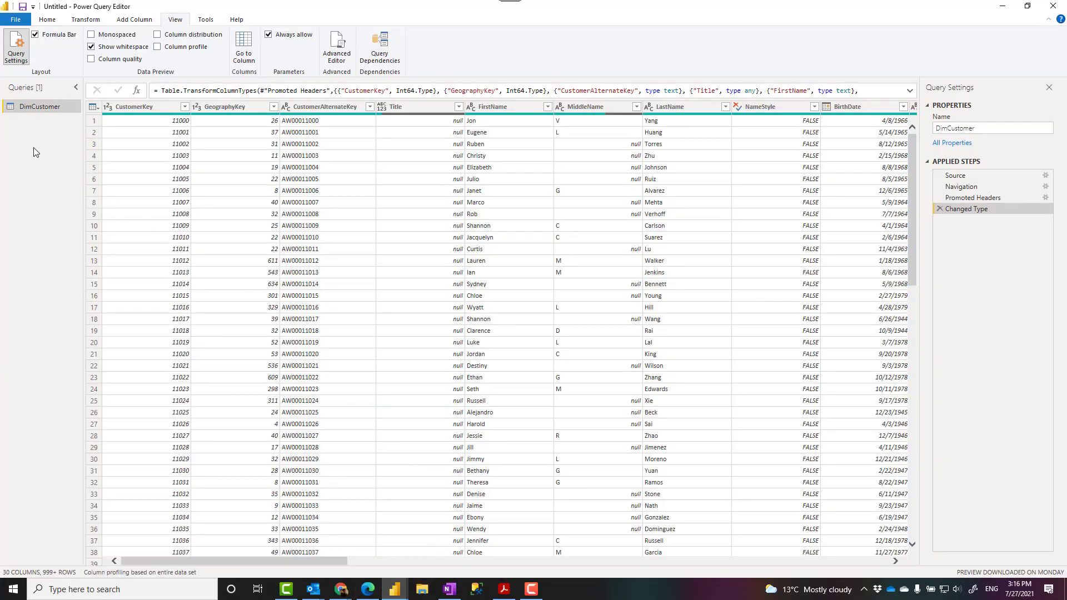
drag(299, 560, 254, 553)
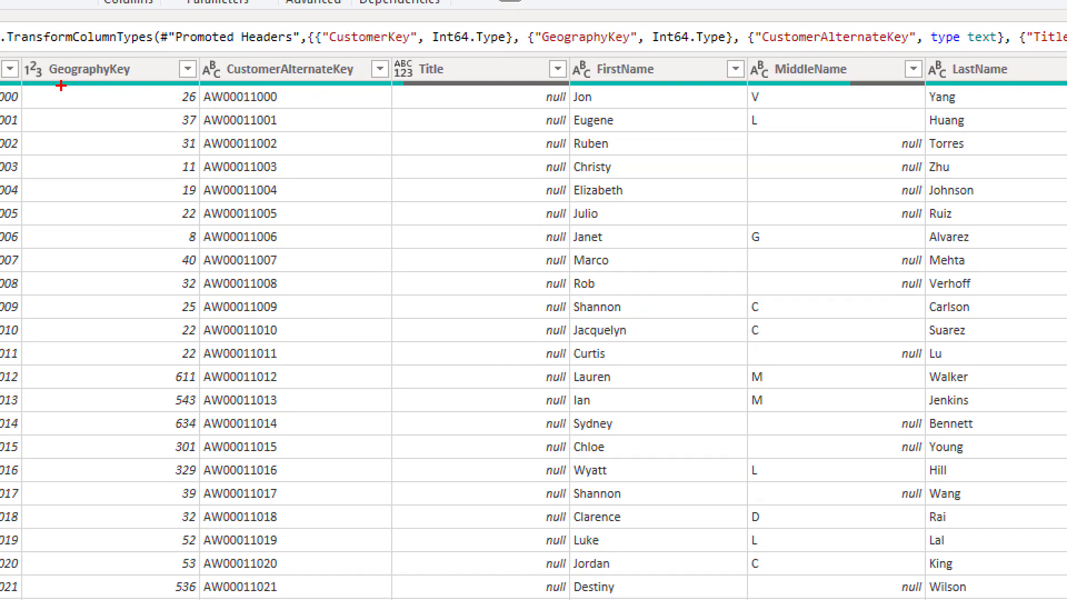
drag(12, 77, 462, 96)
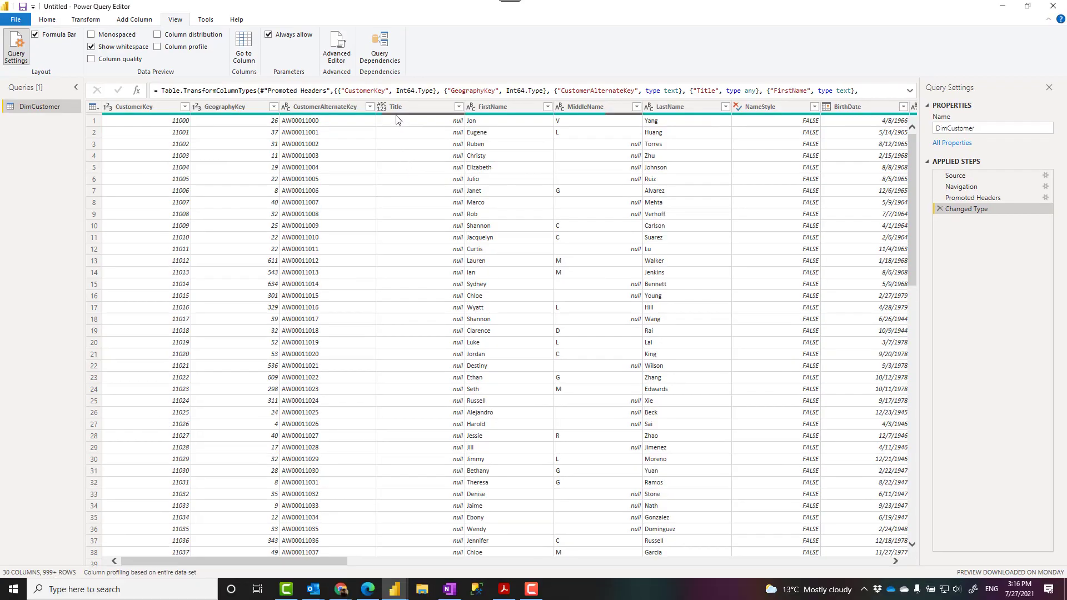
mouse_move(391, 118)
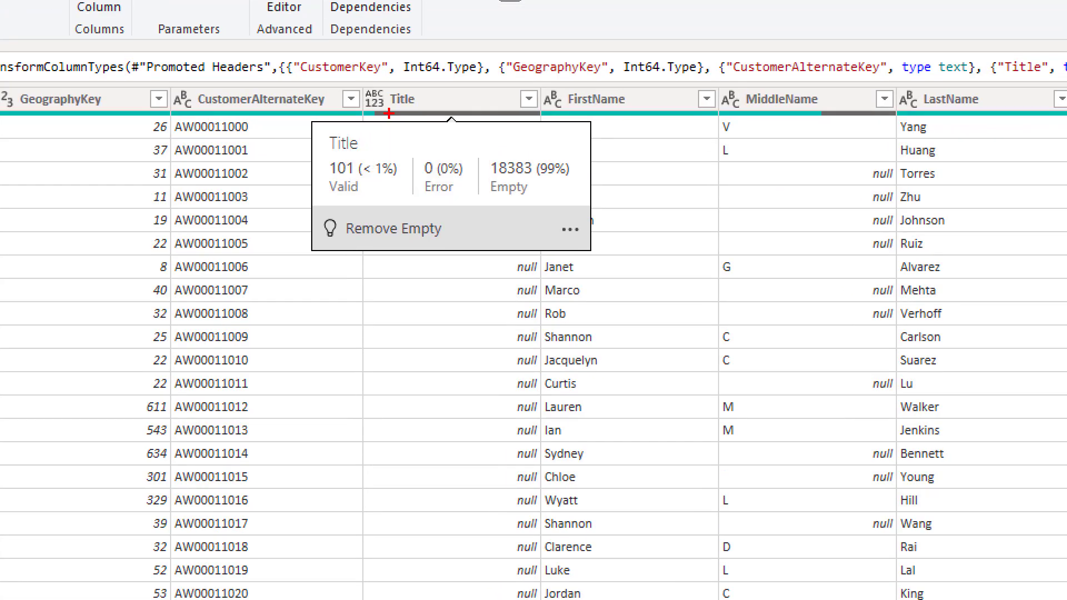
drag(314, 128, 605, 256)
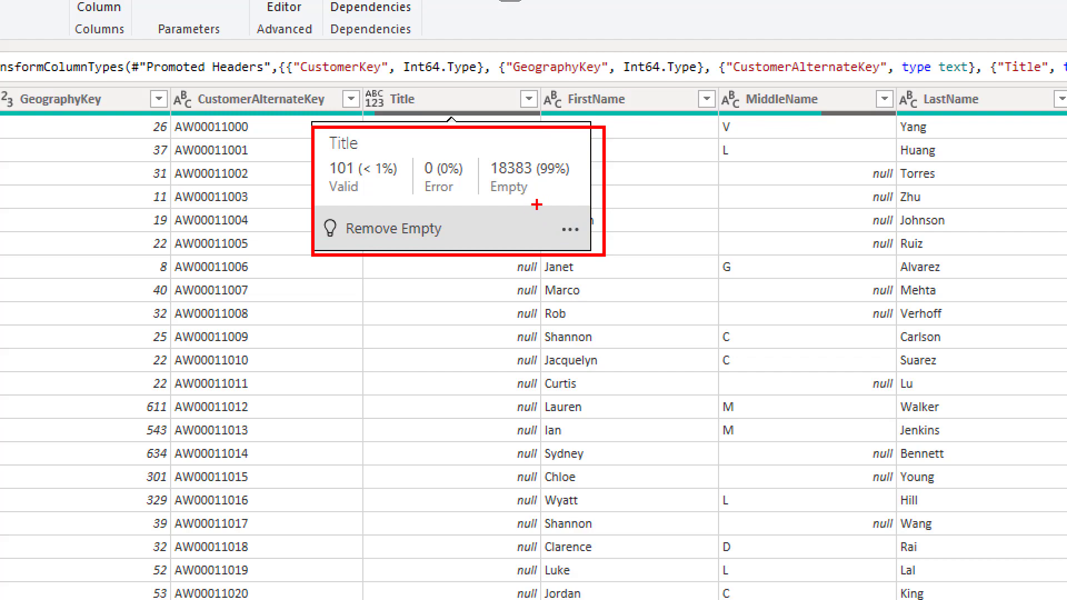
drag(578, 199, 493, 204)
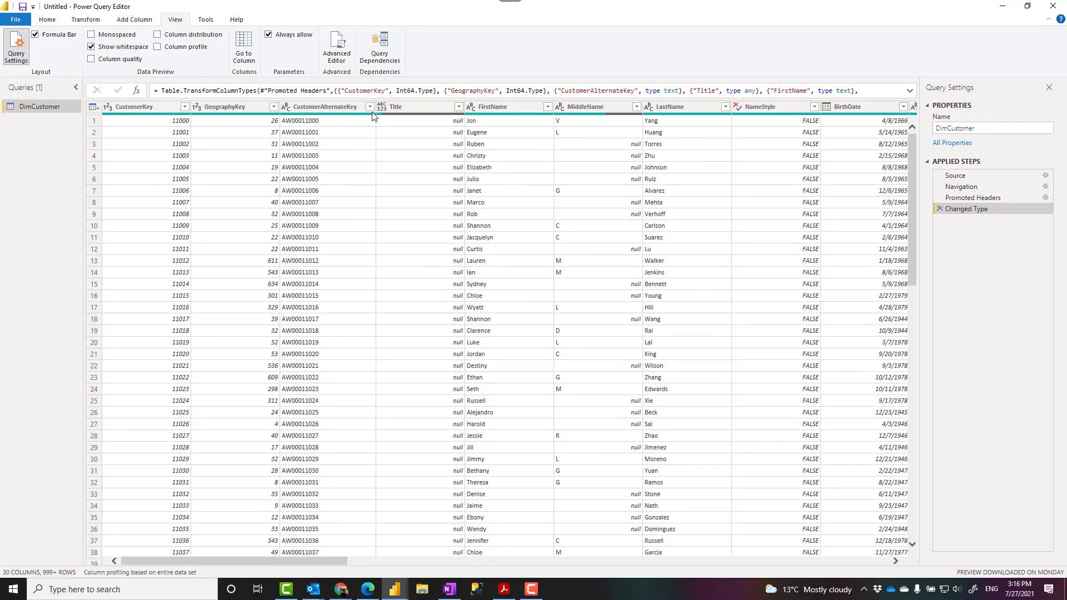
- Enable Column quality so each DimCustomer header shows its Valid, Error and Empty rates
mouse_move(247, 116)
click(92, 60)
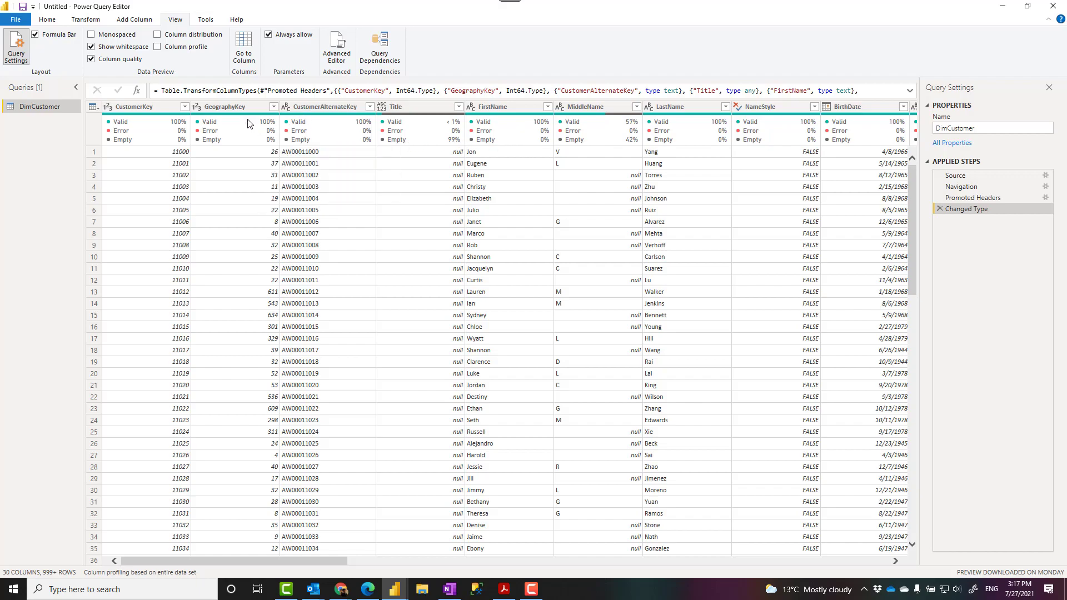
mouse_move(232, 136)
mouse_move(146, 142)
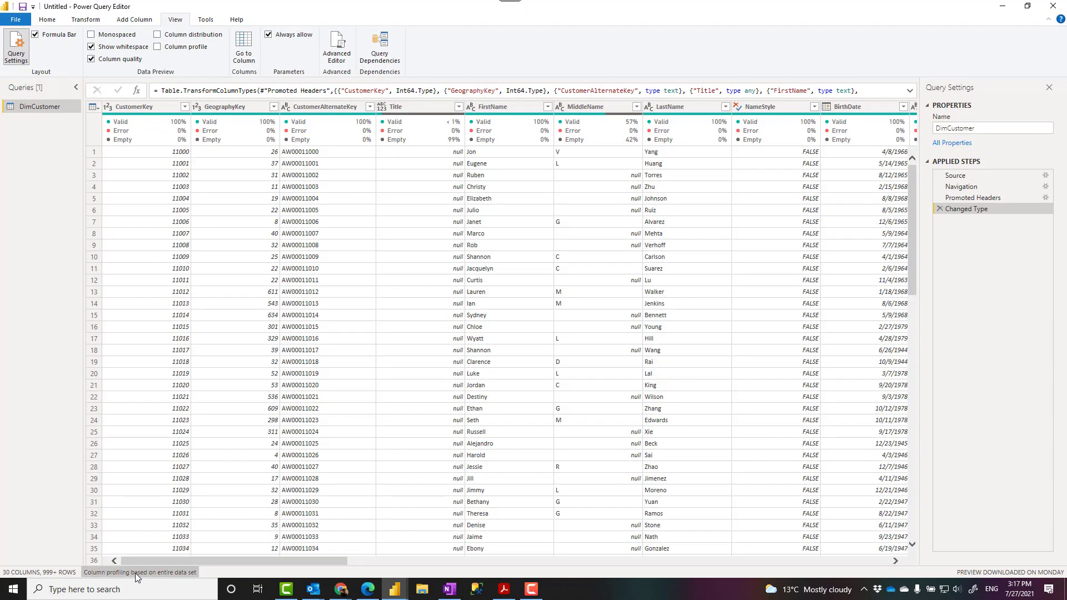
- Switch column profiling to the top 1000 rows, then to the entire data set
click(172, 544)
click(132, 559)
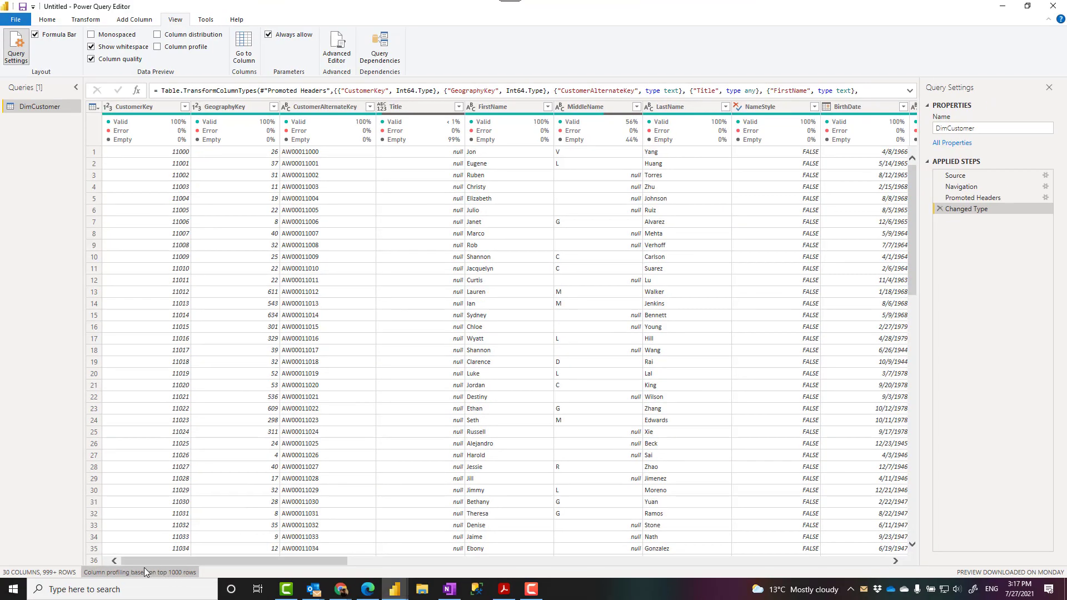
click(132, 572)
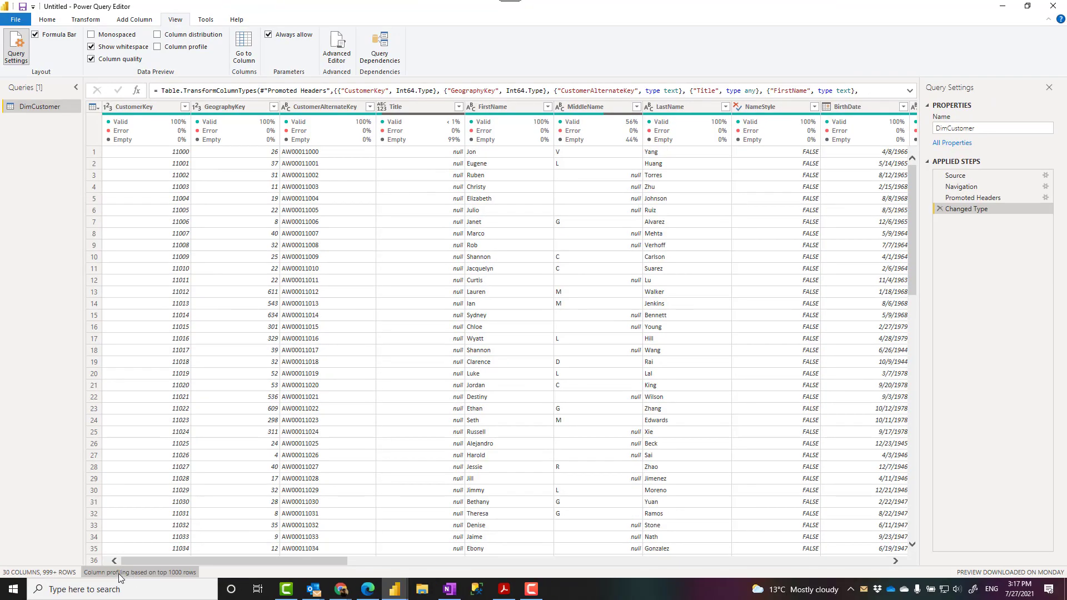
click(119, 574)
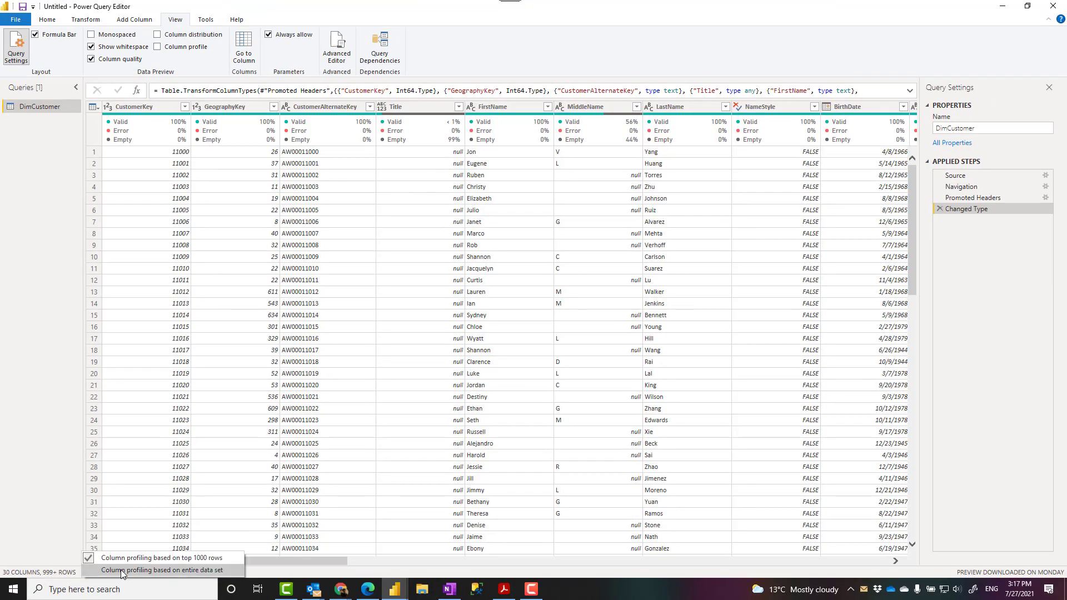
click(121, 569)
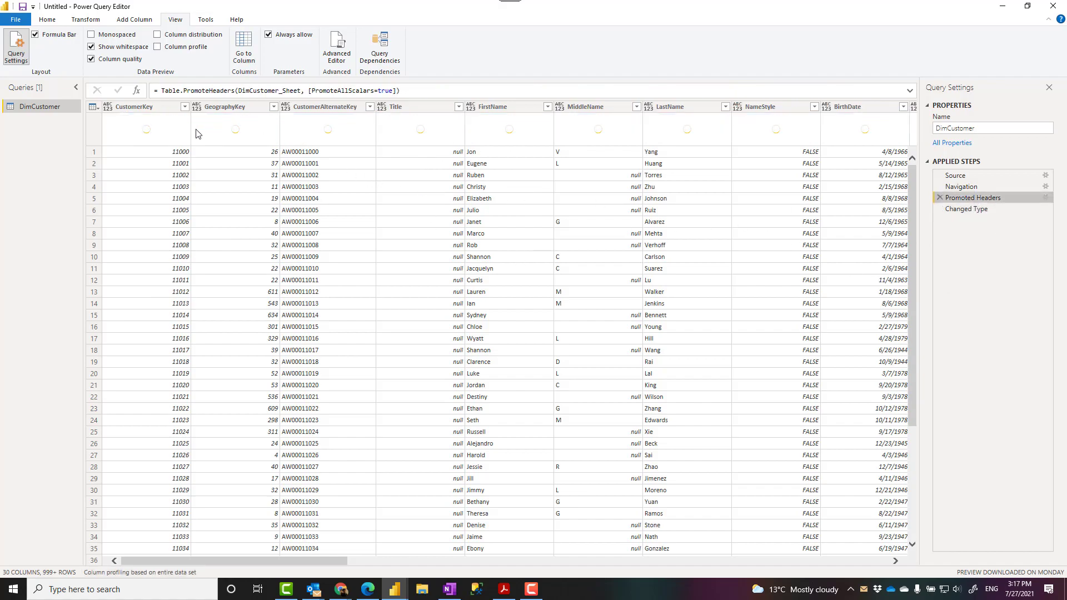
- Select the Changed Type step and set profiling back to the top 1000 rows
click(967, 209)
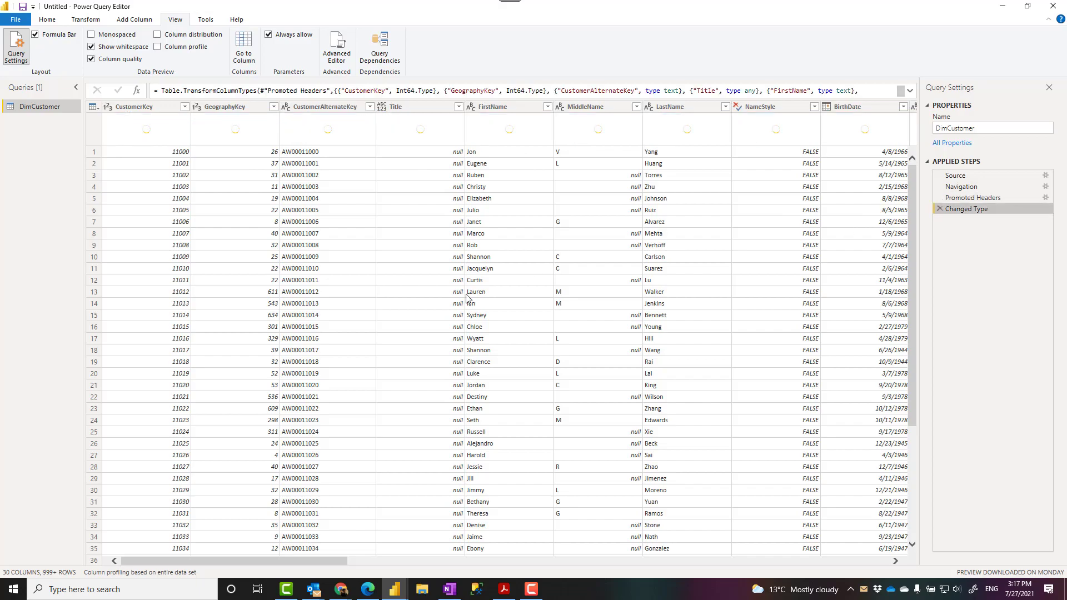
click(123, 576)
click(144, 560)
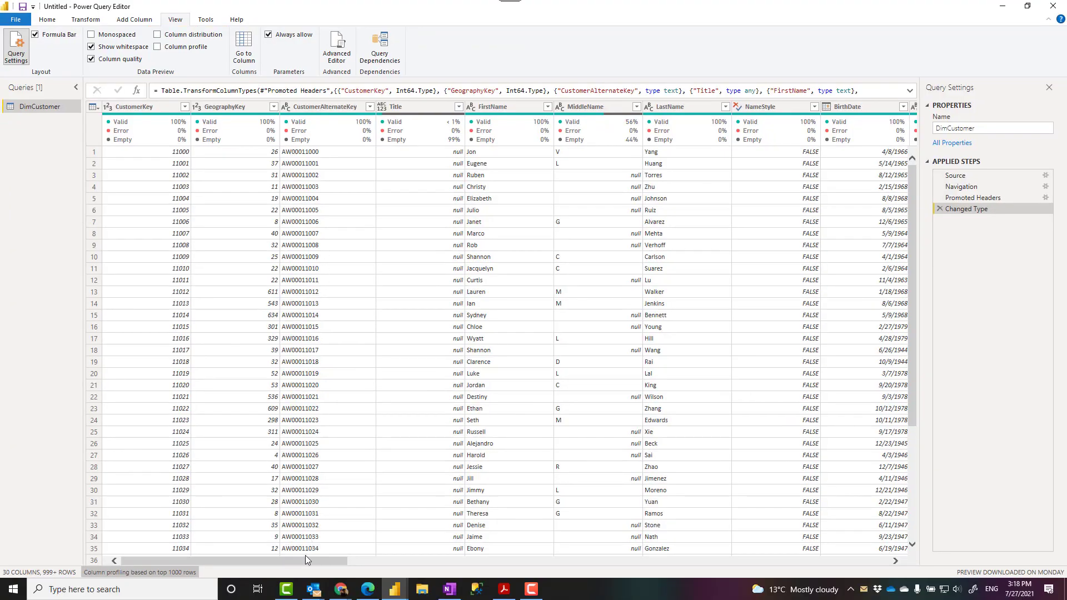
- Select the TotalChildren column and turn on Column distribution histograms
drag(303, 558, 586, 578)
click(417, 123)
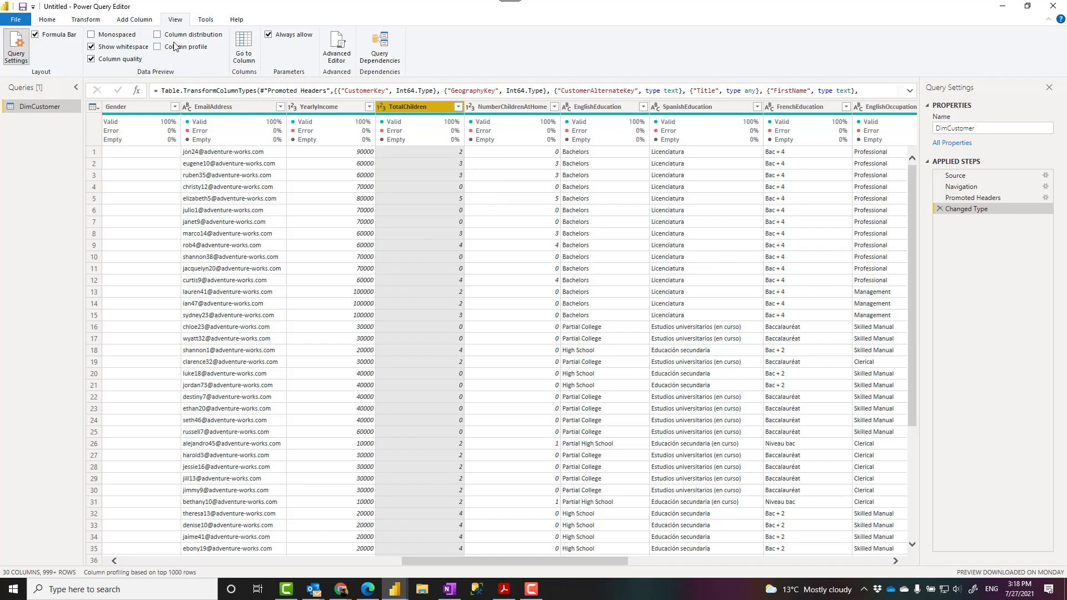
click(157, 34)
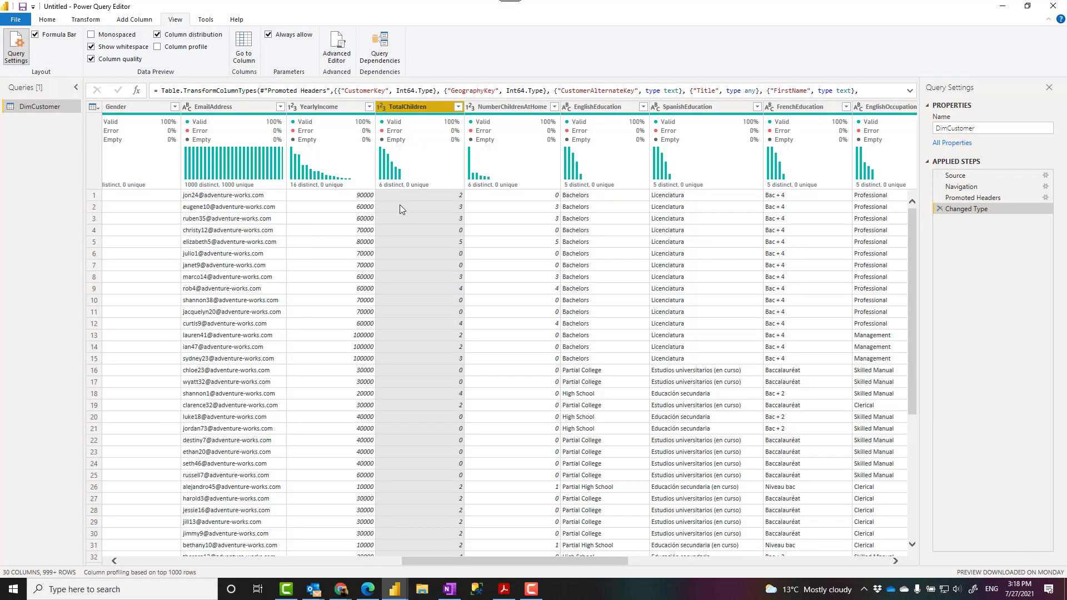
- Check EmailAddress's counts (1000 distinct, 1000 unique), then reselect TotalChildren
drag(448, 559, 408, 557)
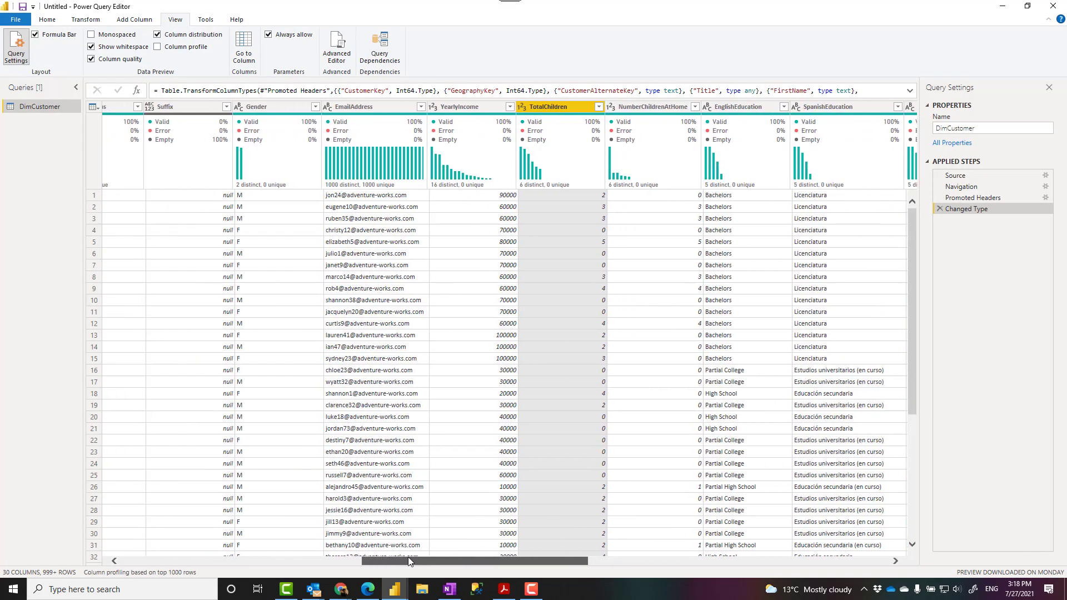
click(368, 107)
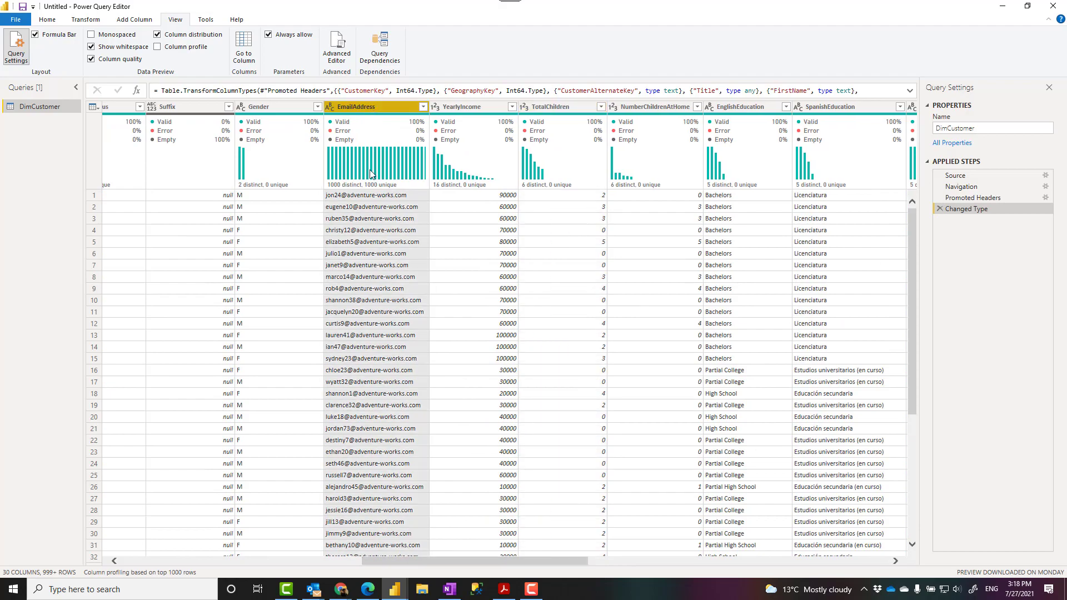
mouse_move(372, 188)
drag(465, 562, 503, 566)
click(412, 107)
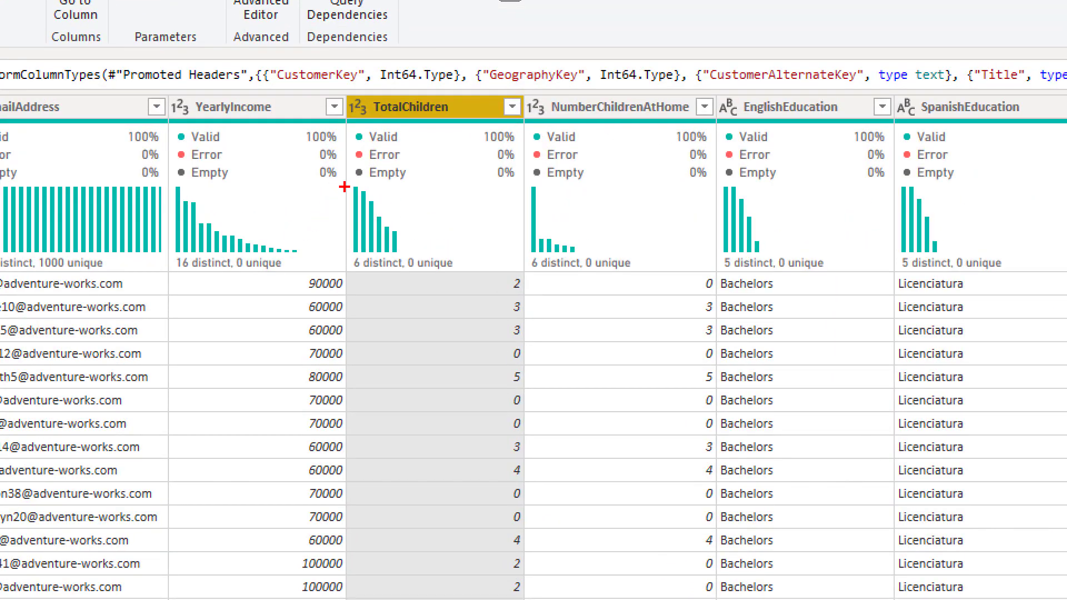
drag(344, 187, 421, 257)
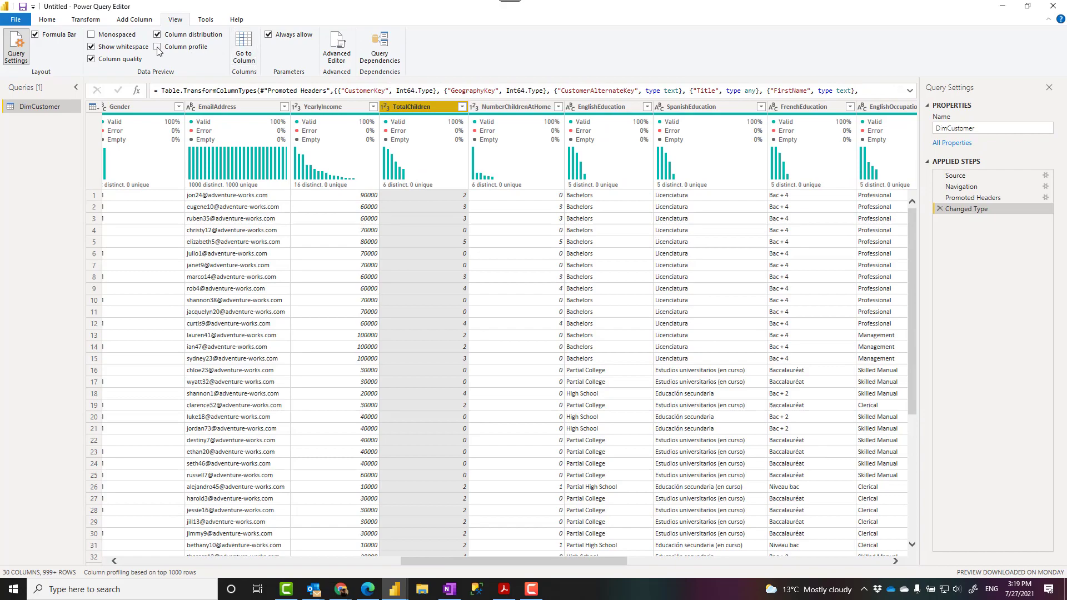
- Enable Column profile to show TotalChildren's statistics: count 1000, 6 distinct, min 0, max 5, average 1.835
click(157, 47)
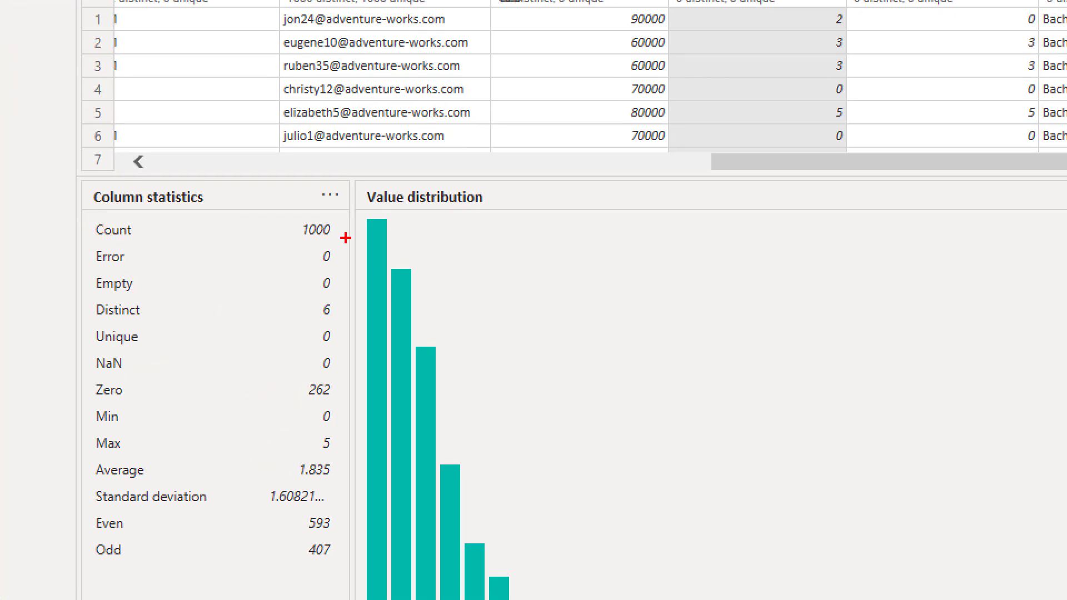
drag(339, 239, 294, 240)
mouse_move(82, 221)
mouse_down()
mouse_move(74, 260)
mouse_move(93, 295)
mouse_up()
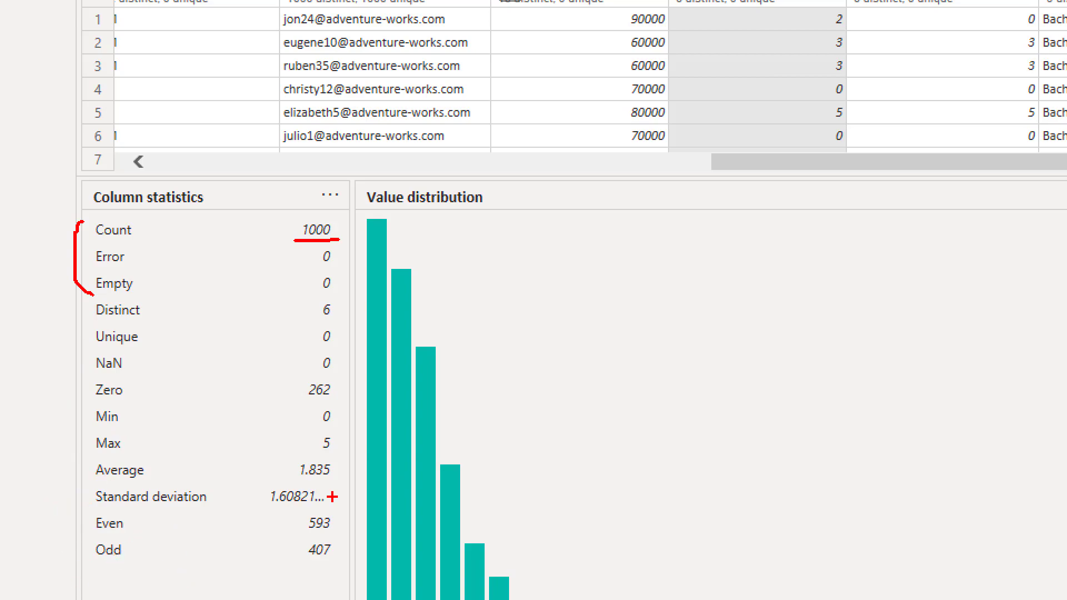
key(Escape)
key(ctrl+1)
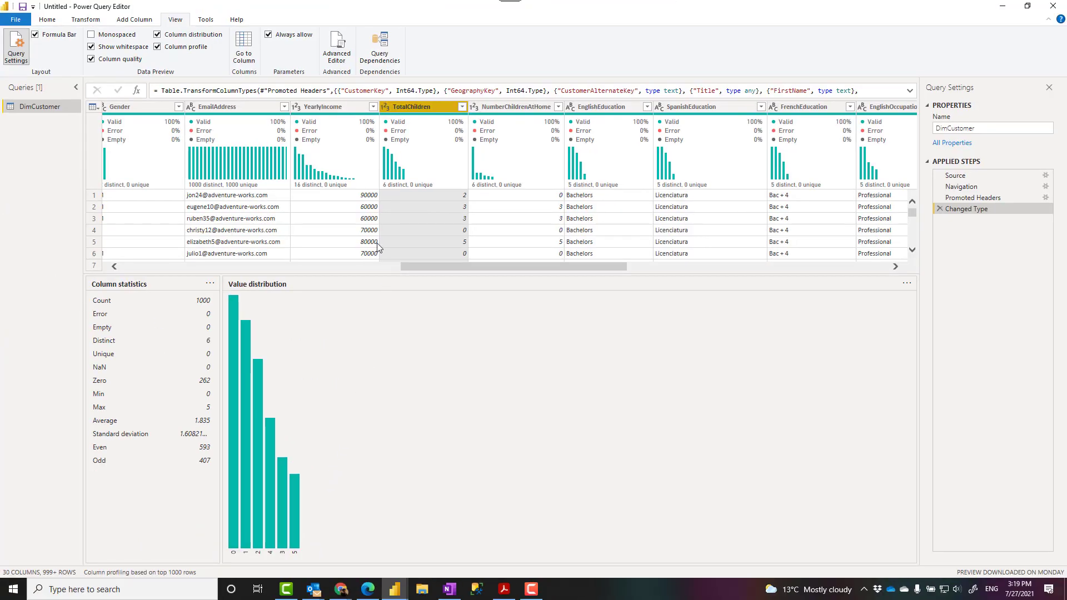
- Profile YearlyIncome, NumberChildrenAtHome, EnglishEducation and TotalChildren in turn
click(333, 107)
click(501, 107)
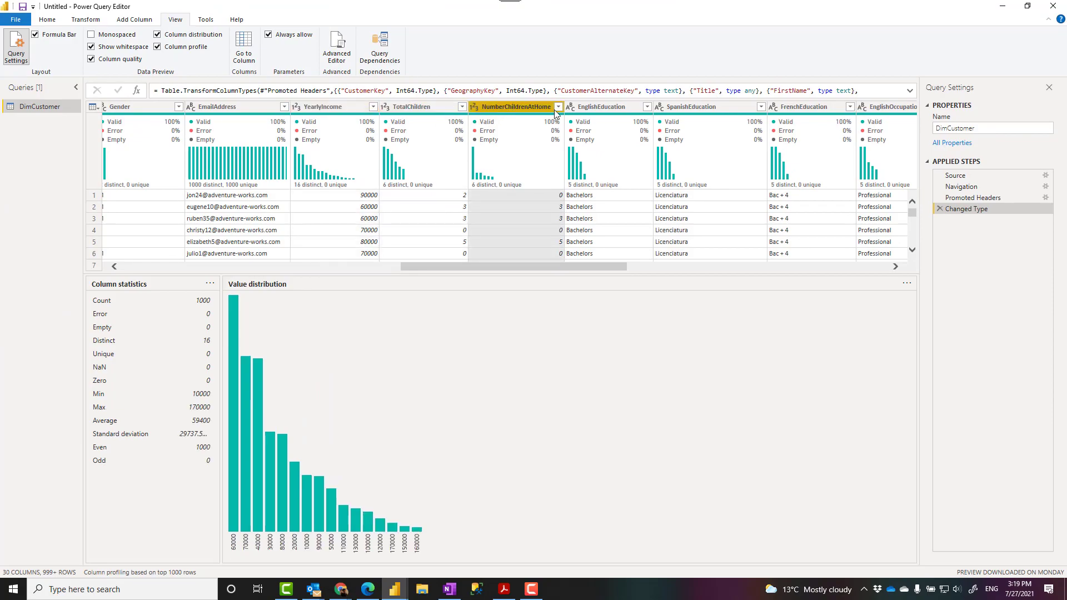
click(607, 106)
click(470, 107)
click(464, 108)
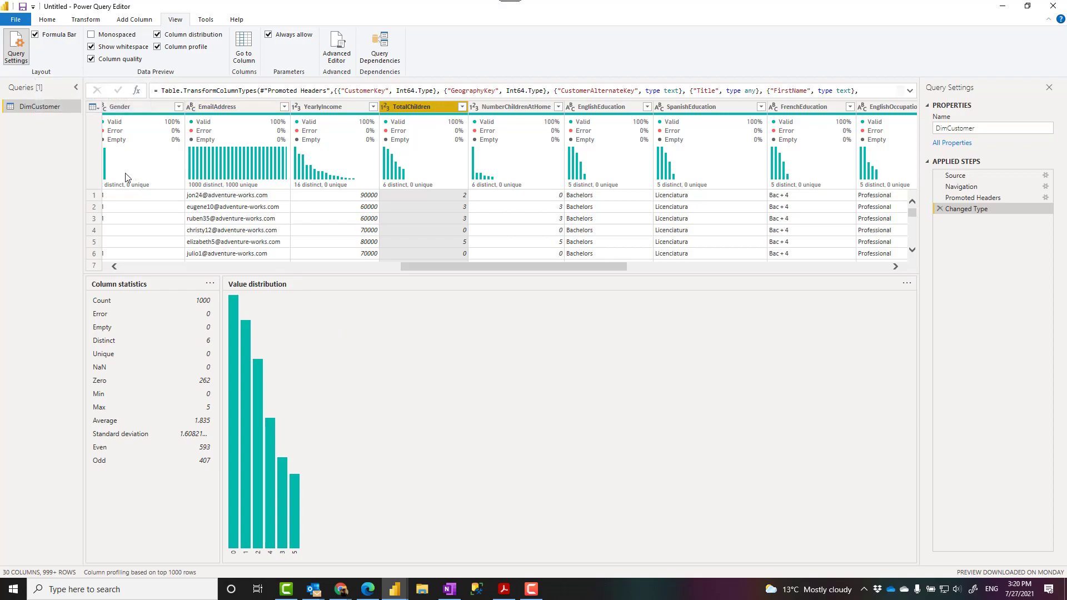
- Enlarge the data grid above the profile panes and display YearlyIncome's statistics and distribution
mouse_move(157, 191)
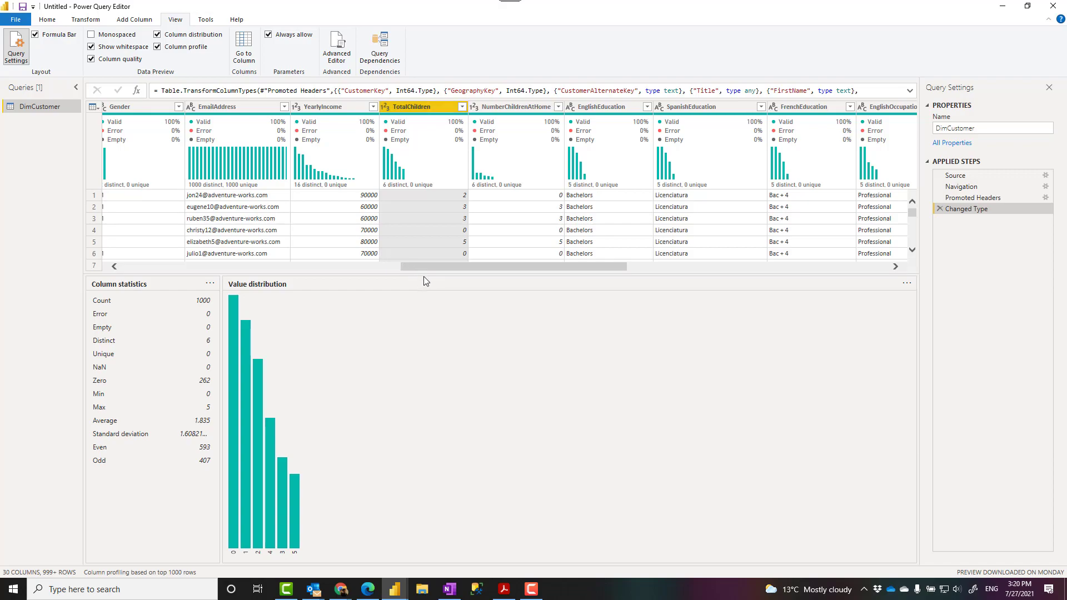
drag(423, 276, 424, 331)
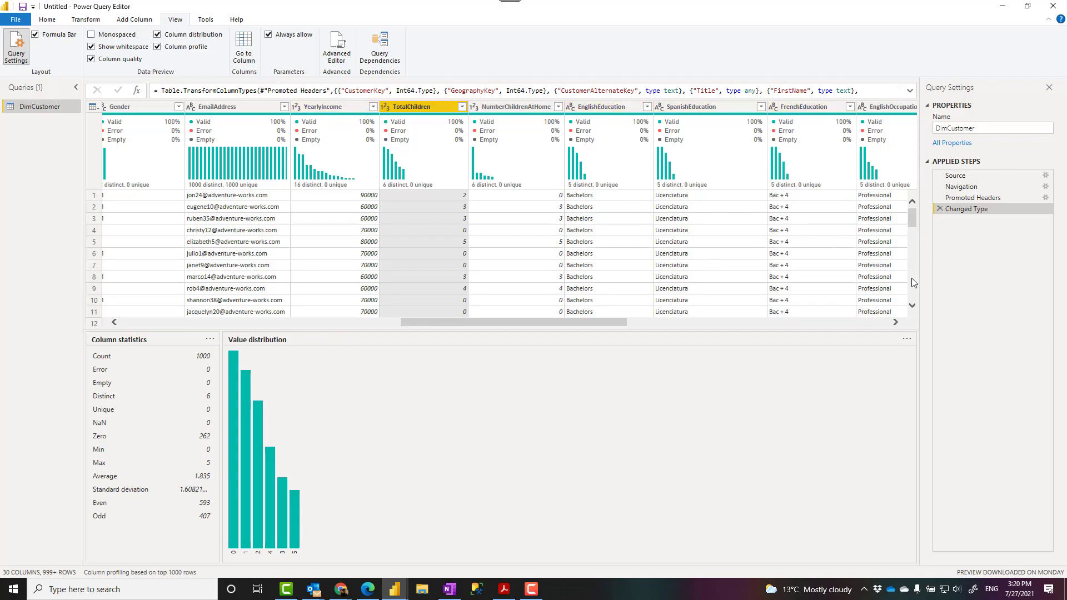
click(332, 106)
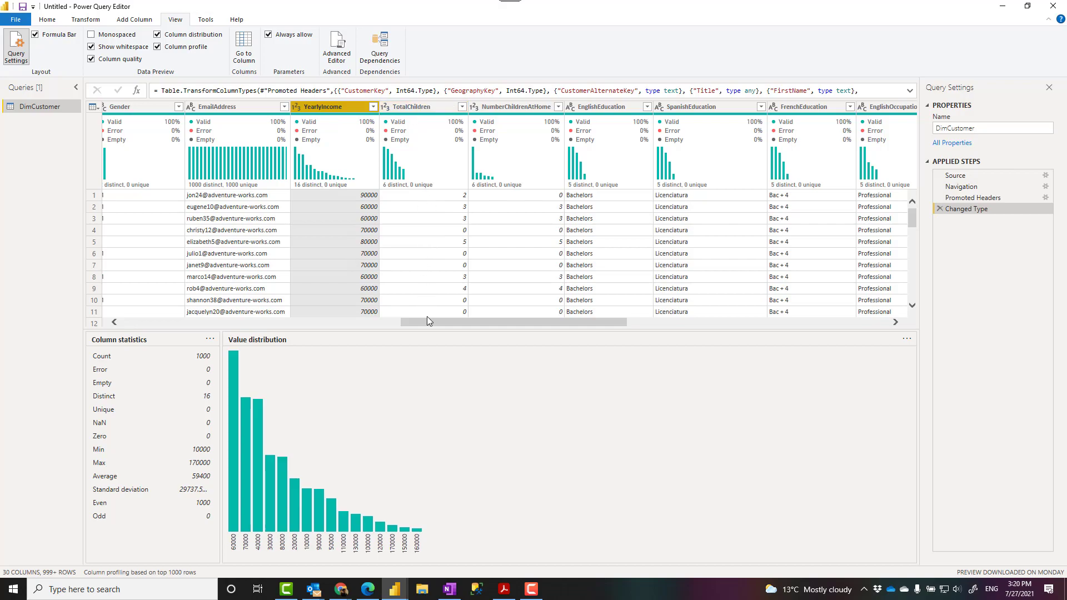
drag(430, 323, 352, 332)
- In the online dataflow editor, show DimCustomer's column profile display options, all enabled
click(368, 590)
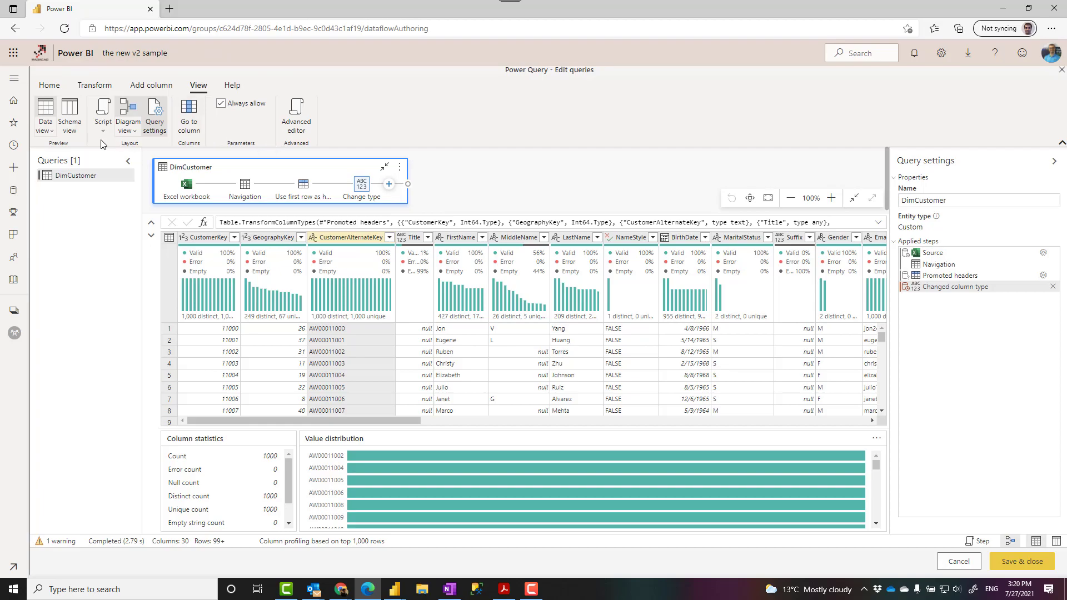
click(51, 132)
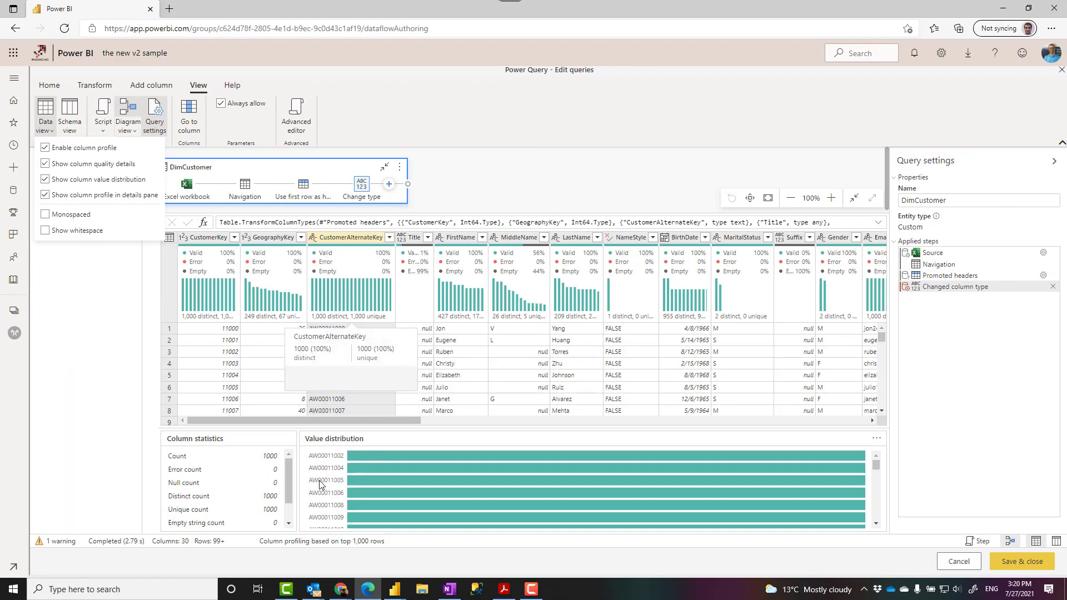
scroll(284, 468, down, 1)
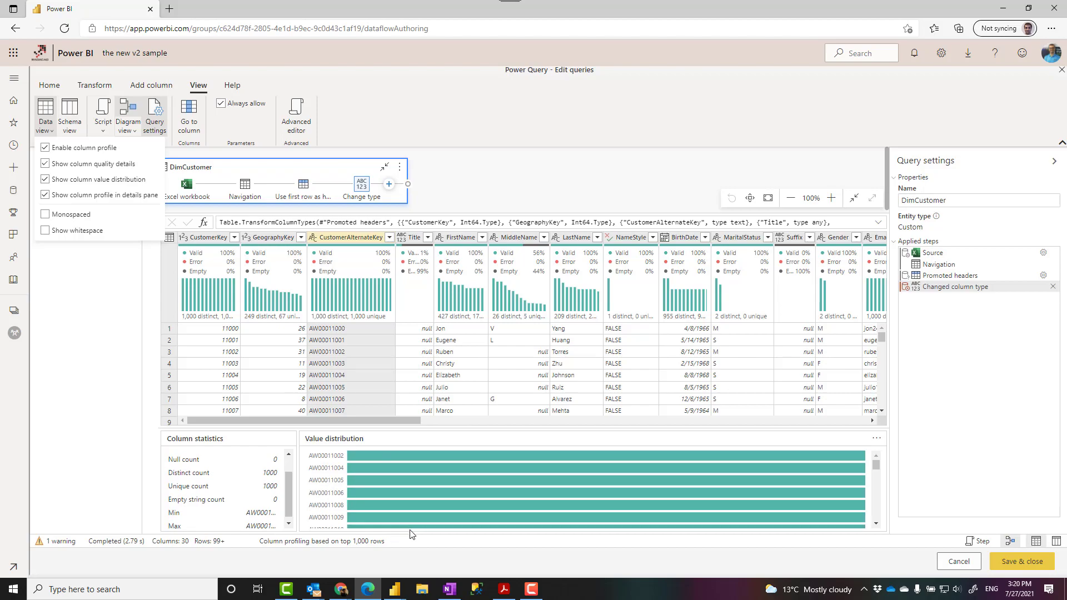
- Return to desktop Power Query Editor, showing YearlyIncome's profile: 16 distinct, min 10000, max 170000
mouse_move(393, 592)
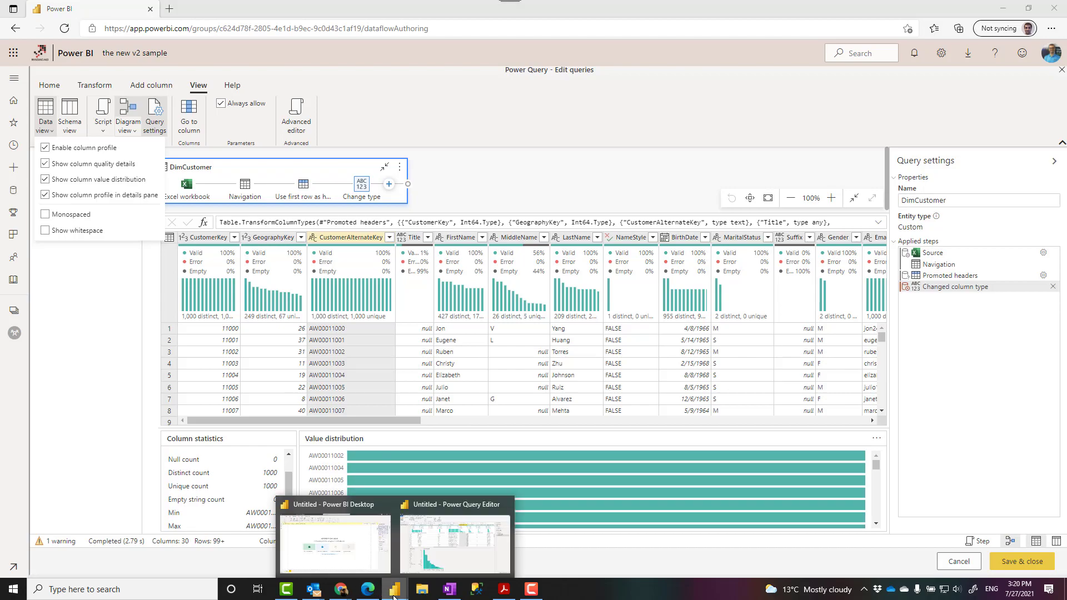
click(450, 562)
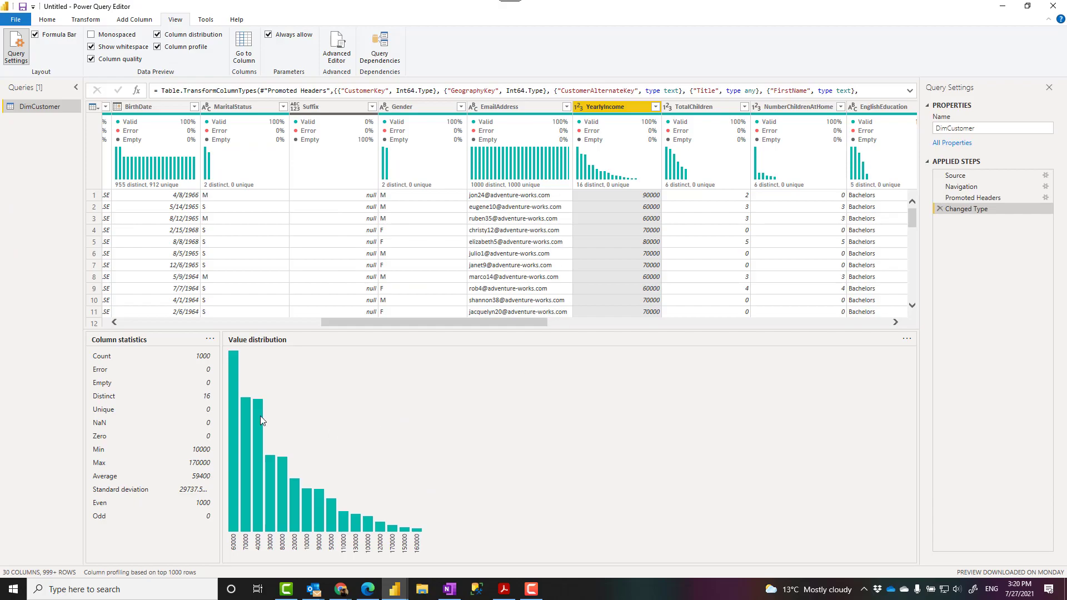